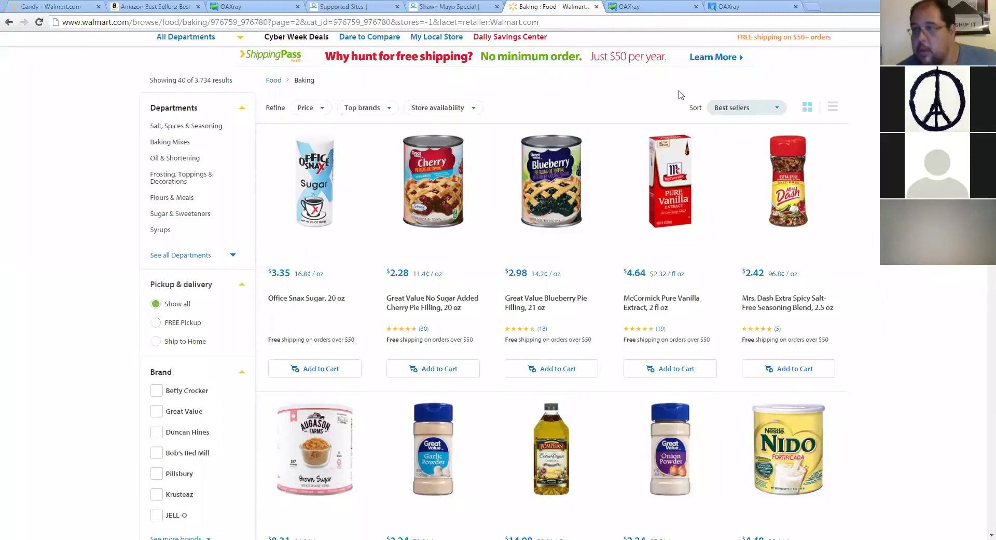
# Check the OAXray table, then move the Walmart Baking listing to page 3.
pyautogui.click(669, 6)
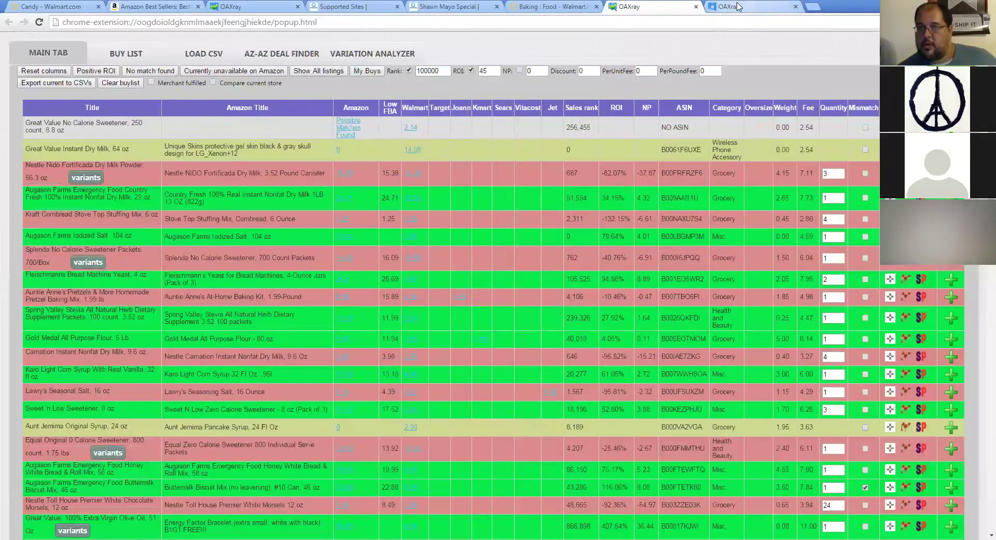
pyautogui.click(573, 7)
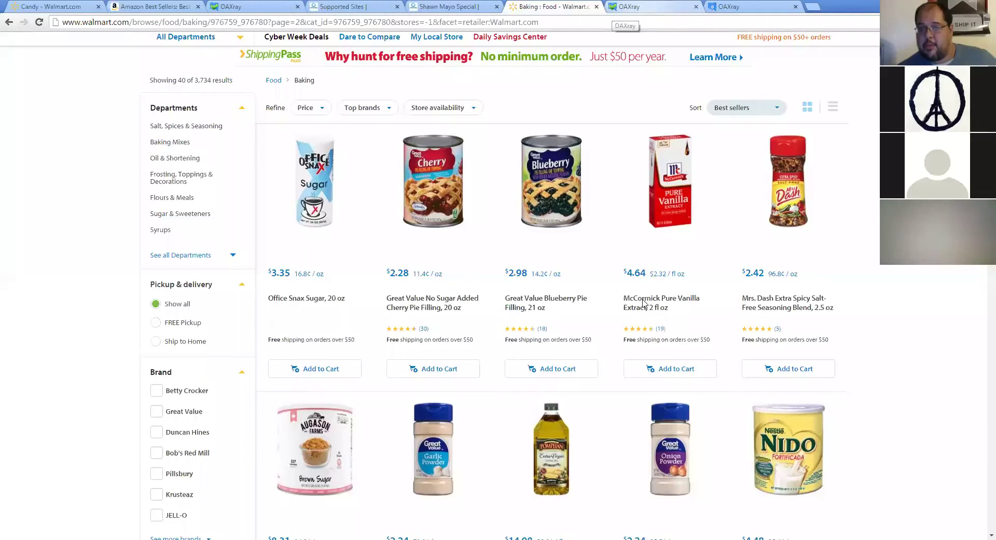
pyautogui.scroll(-20, 643, 304)
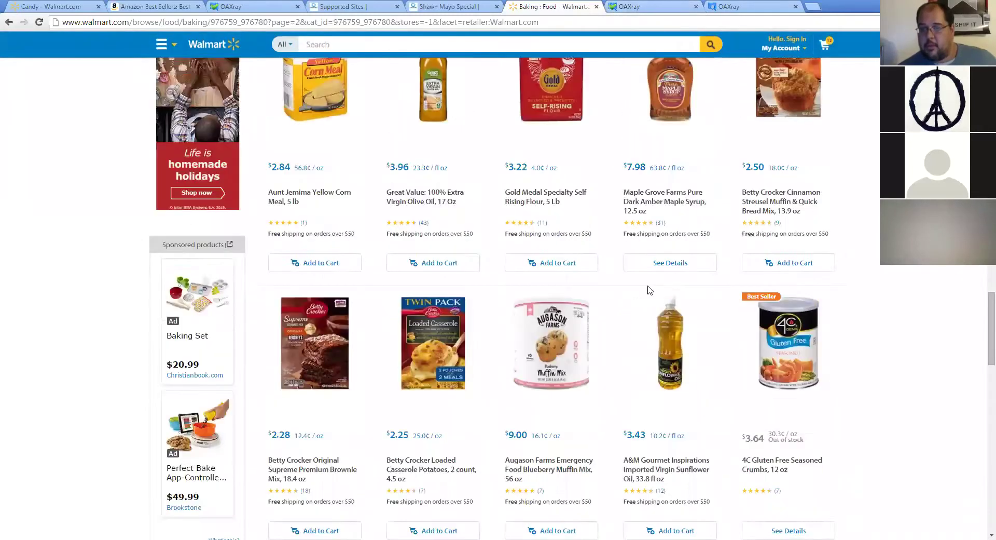
pyautogui.scroll(-9, 649, 291)
pyautogui.scroll(3, 644, 285)
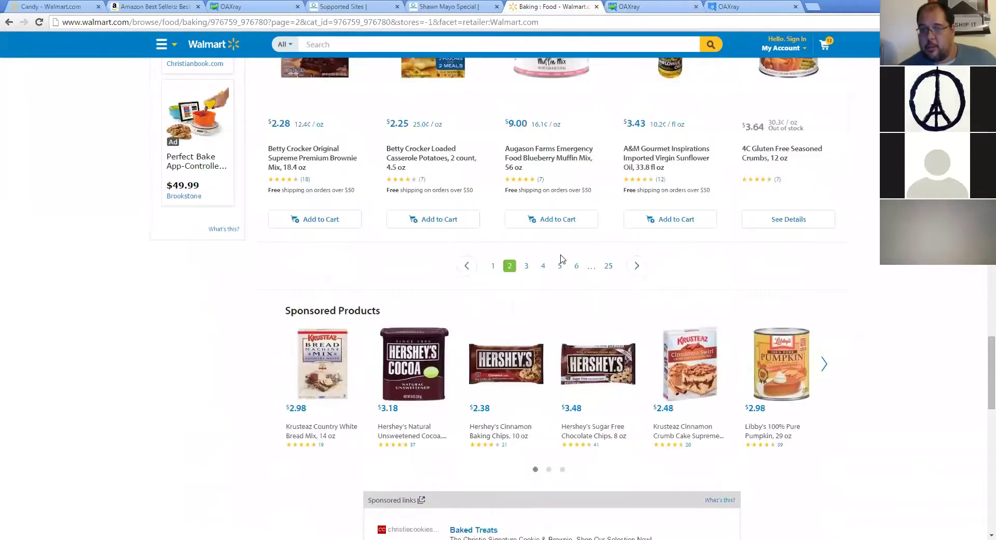
pyautogui.click(526, 266)
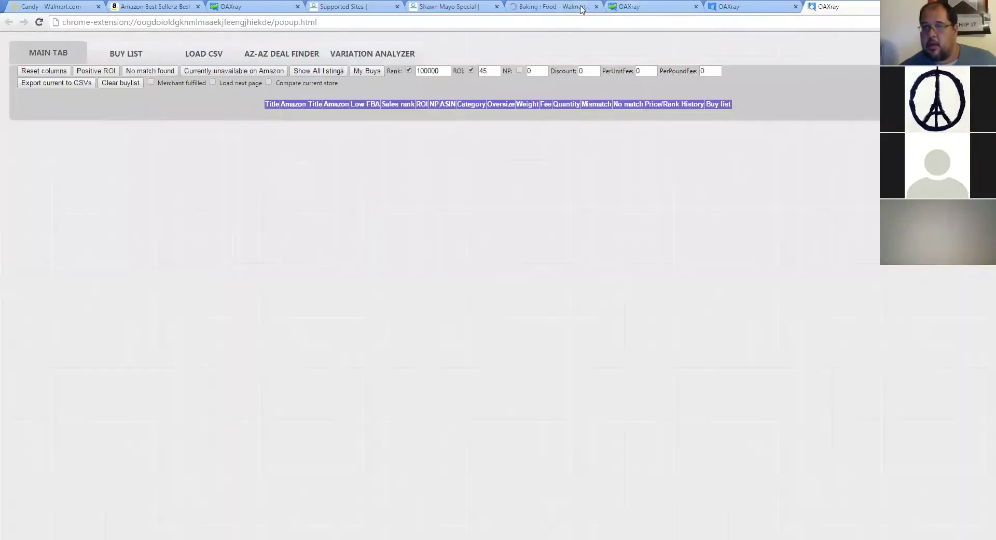
# Scan Walmart Baking page 3 with OAXray, then advance the listing to page 4.
pyautogui.click(581, 6)
pyautogui.scroll(-20, 632, 156)
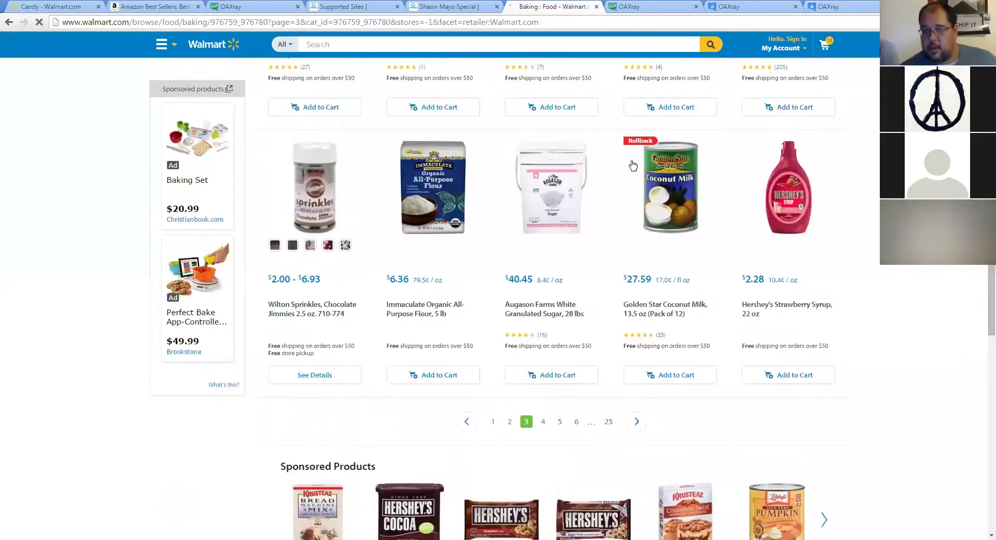
pyautogui.scroll(-8, 632, 165)
pyautogui.scroll(3, 601, 205)
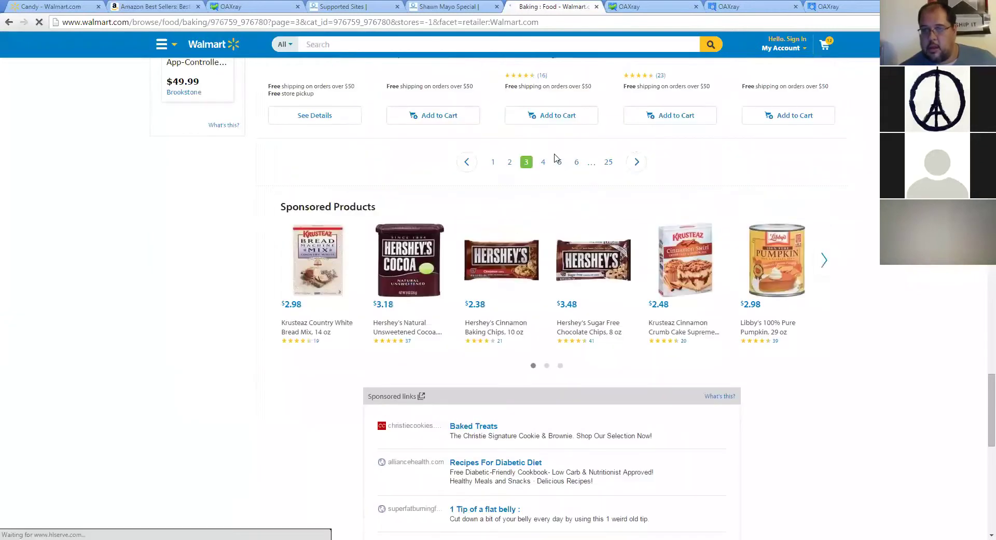
pyautogui.click(543, 162)
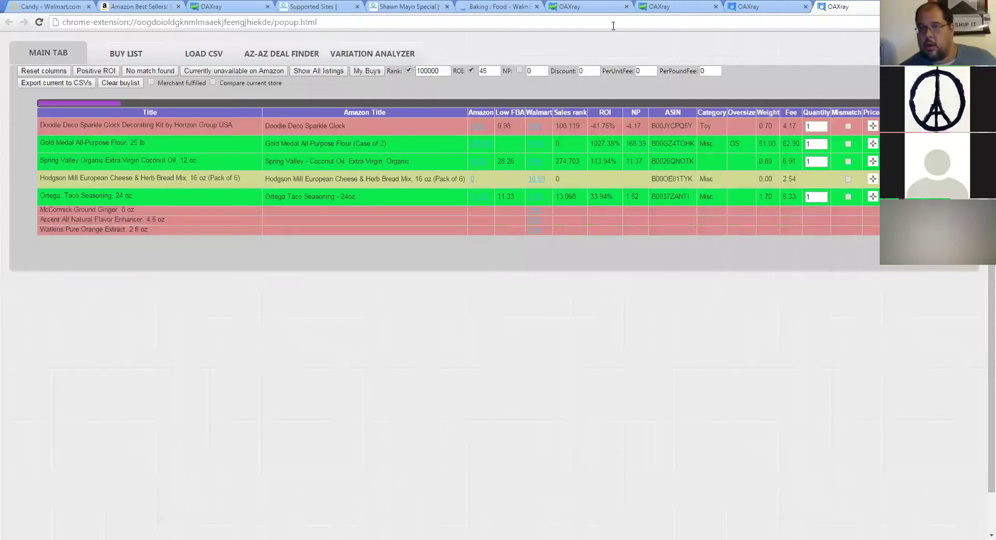
# View the full OAXray table, highlighting the Nestle Nido Fortificada and Augason Farms Iodized Salt rows.
pyautogui.click(600, 12)
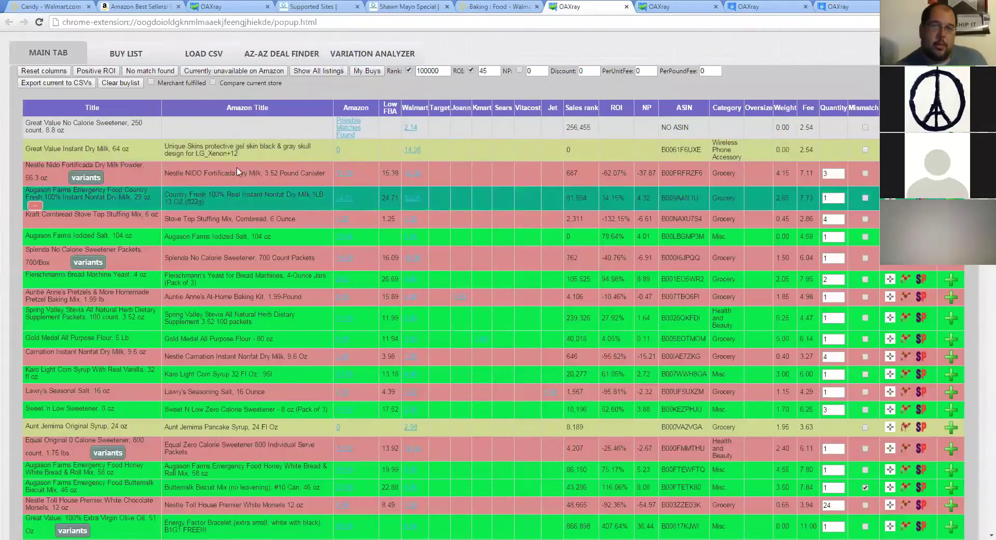
pyautogui.click(183, 176)
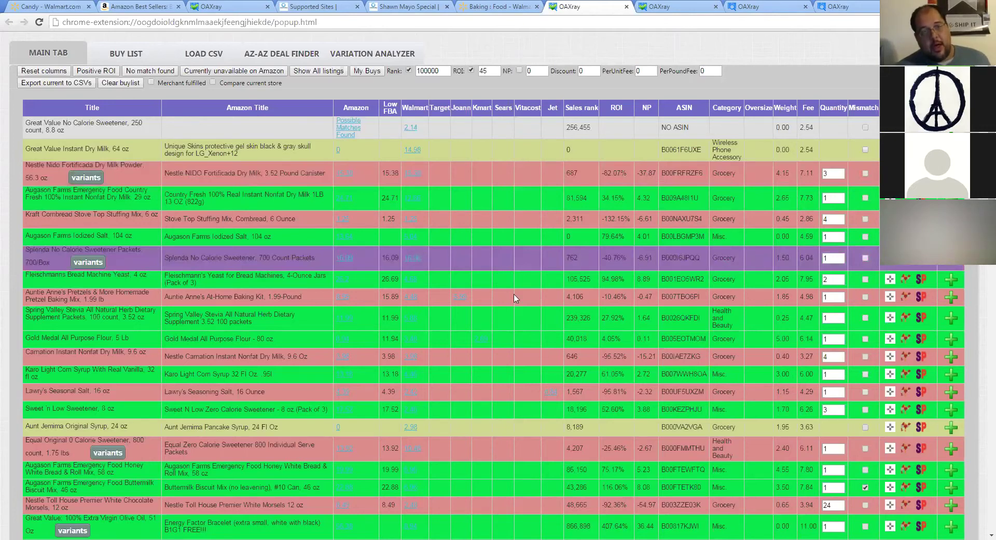
pyautogui.scroll(-5, 465, 331)
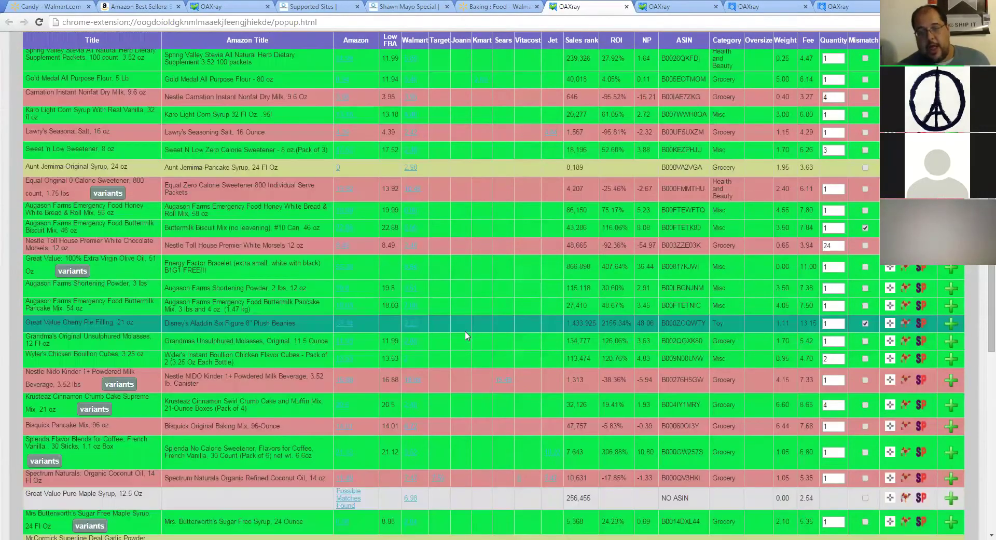
pyautogui.scroll(5, 464, 332)
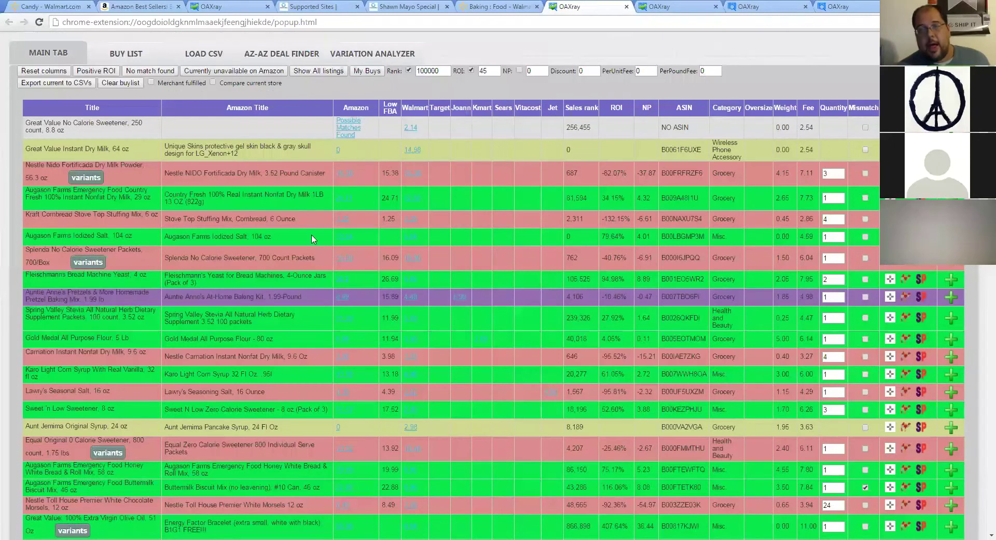
pyautogui.click(312, 239)
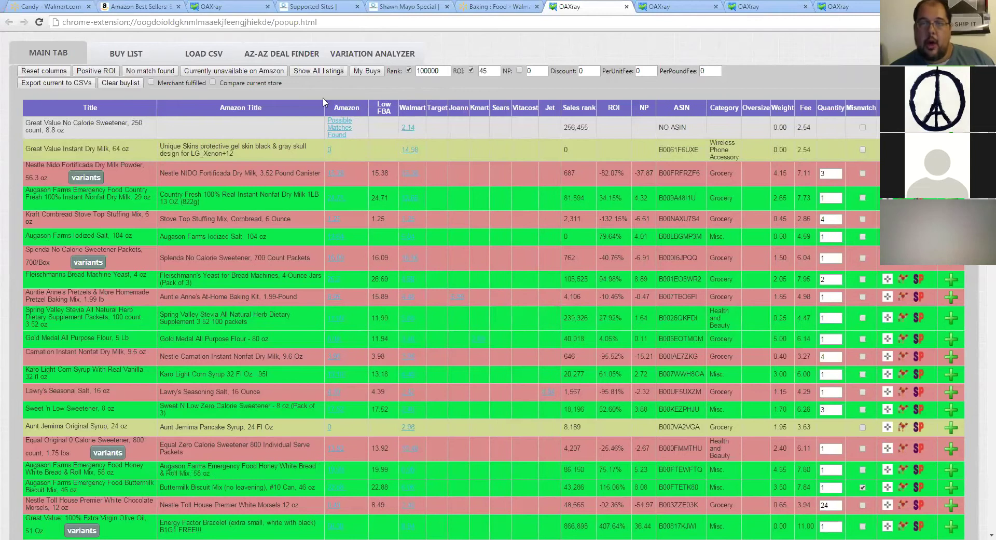
# Filter to positive ROI, show all listings, and reapply the Rank 100000 and ROI 45 limits.
pyautogui.click(89, 71)
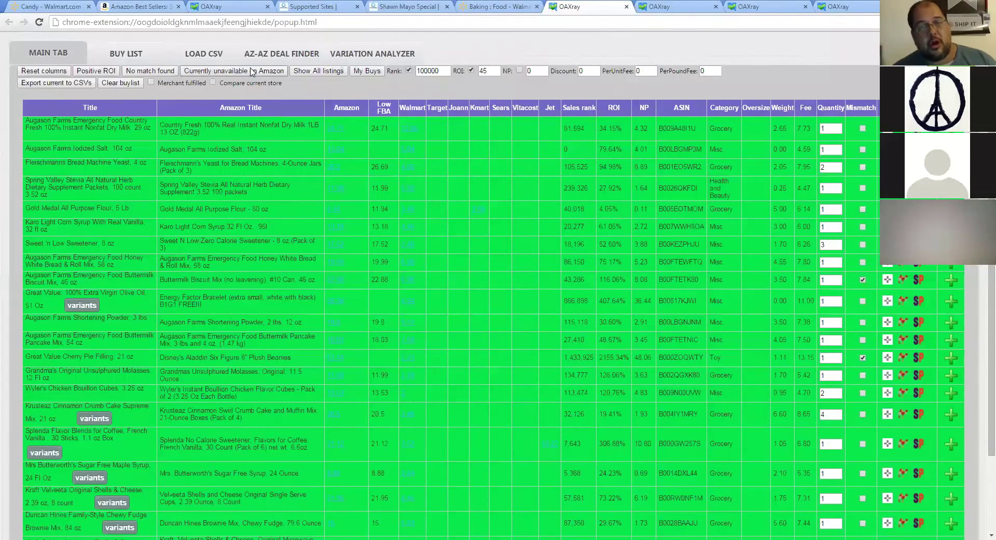
pyautogui.click(321, 75)
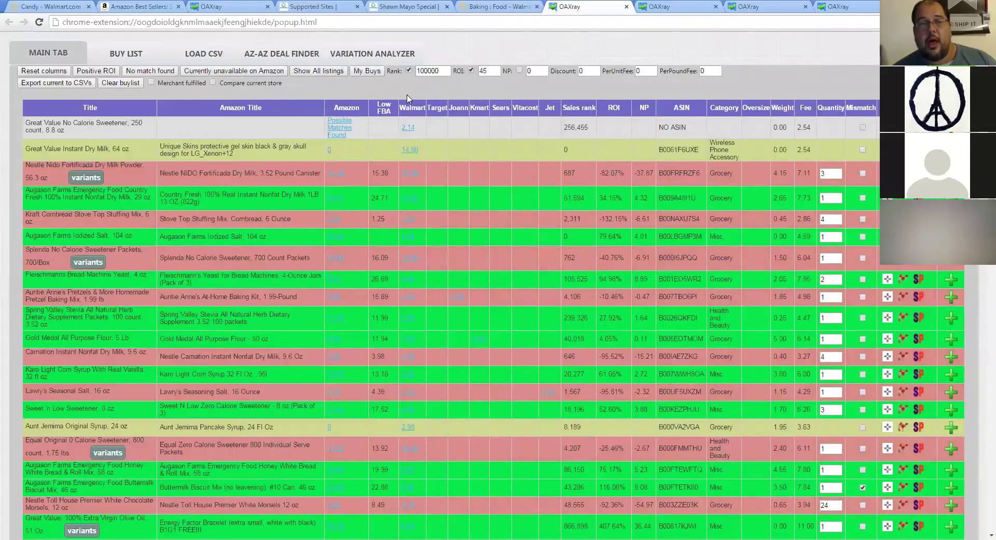
pyautogui.click(418, 110)
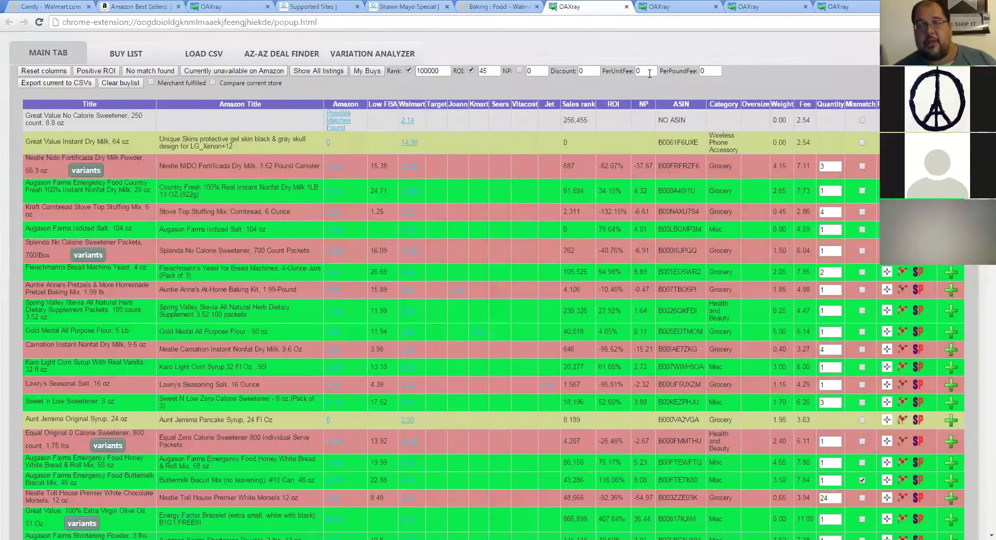
pyautogui.click(367, 71)
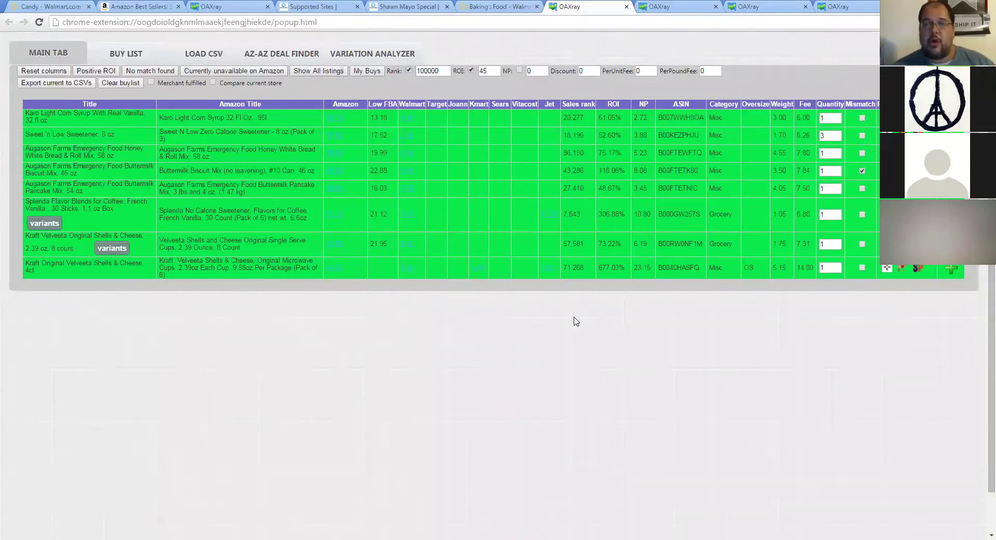
# Sort the eight items by ROI descending, Kraft Velveeta Shells at 677.03% first.
pyautogui.click(624, 106)
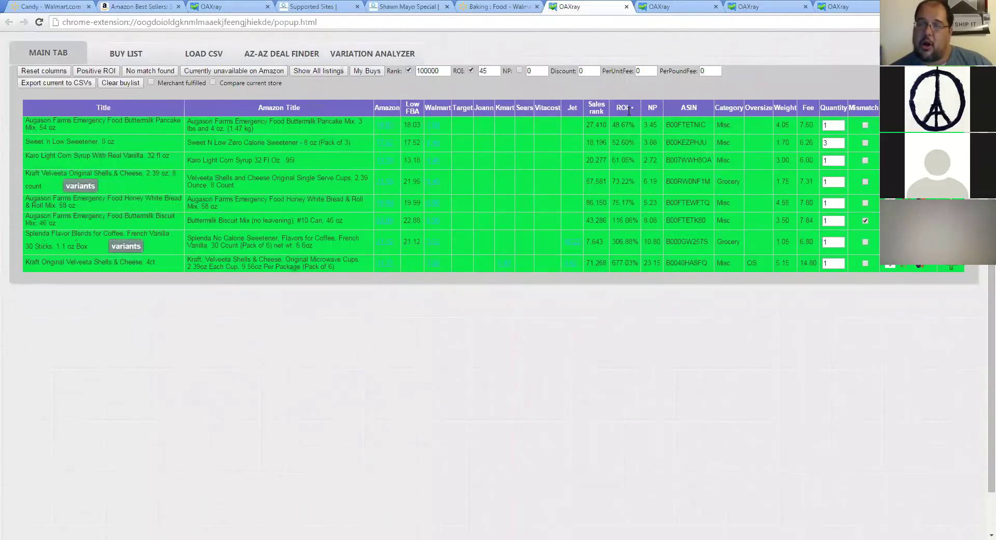
pyautogui.click(629, 109)
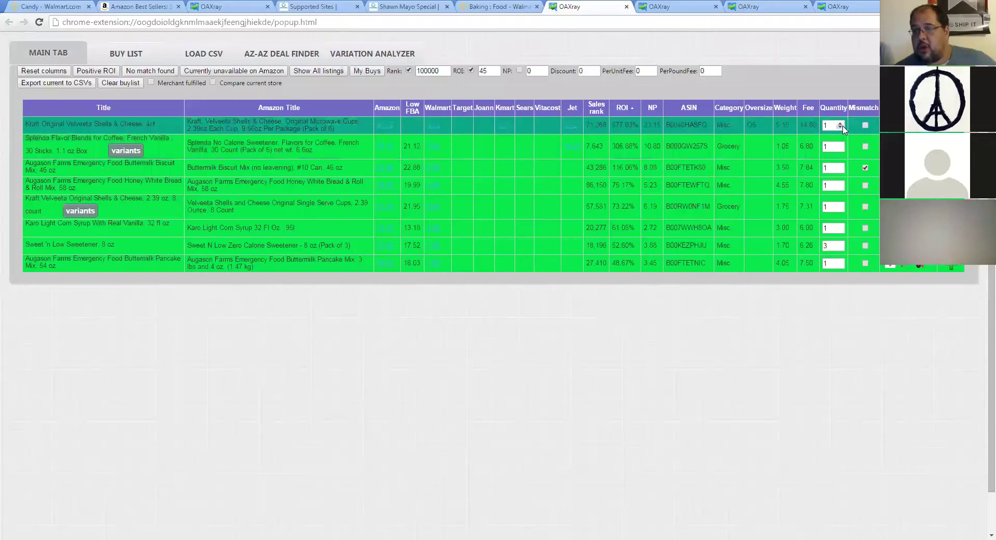
# Raise the Kraft Velveeta 4ct and Splenda Flavor Blends quantities to 6.
pyautogui.click(841, 124)
pyautogui.click(842, 124)
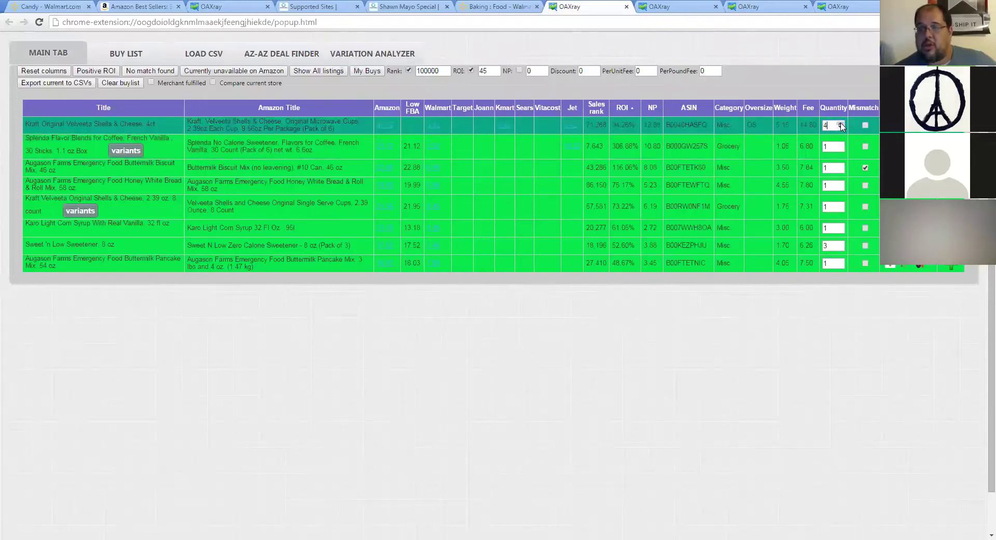
pyautogui.click(842, 124)
pyautogui.click(842, 124)
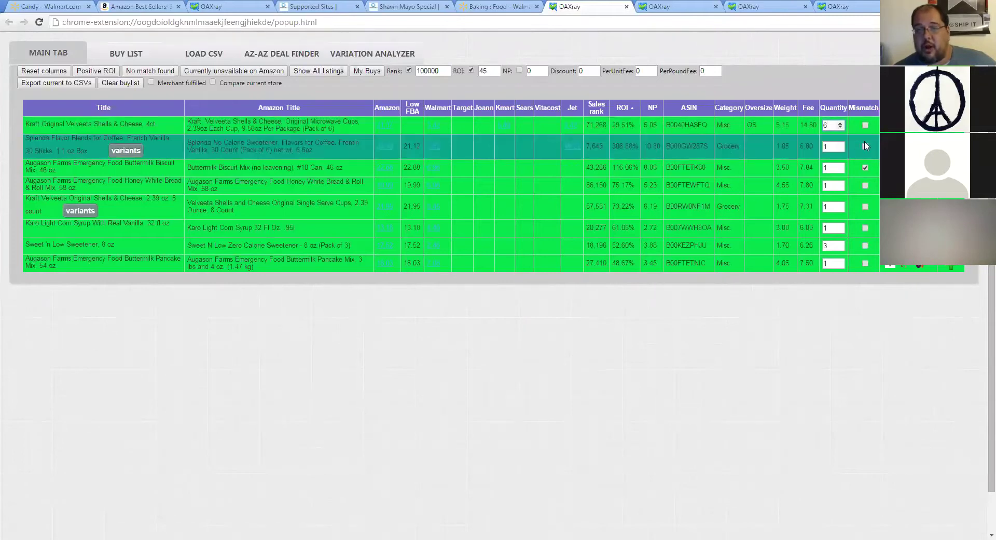
pyautogui.doubleClick(840, 145)
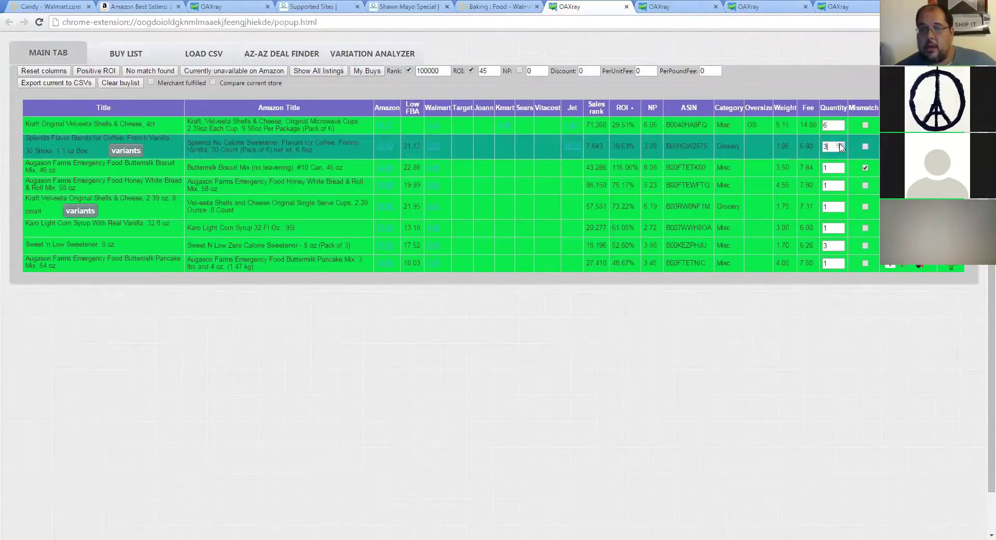
pyautogui.click(840, 144)
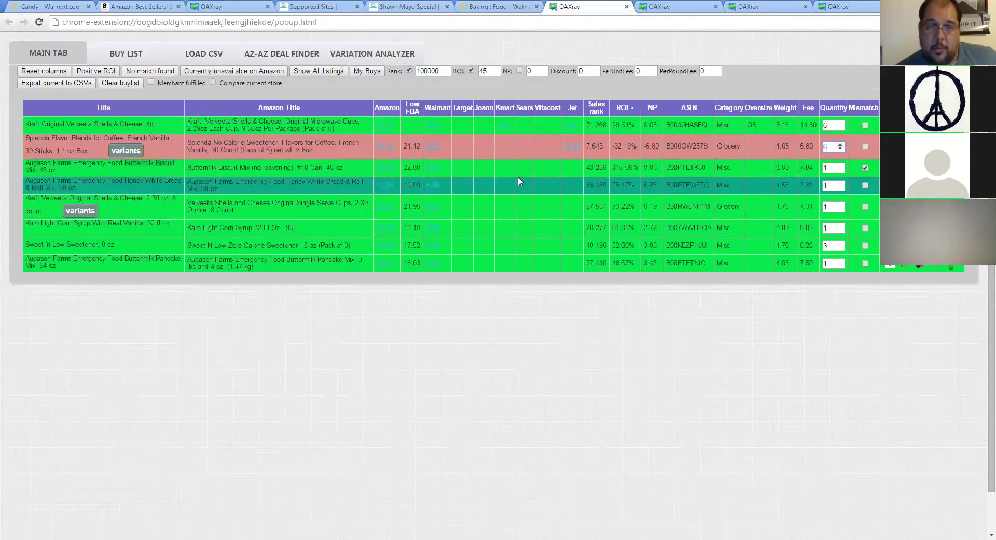
# Compare the rows' Amazon and Walmart images, ending on Augason Farms Honey White Bread & Roll Mix.
pyautogui.moveTo(431, 171)
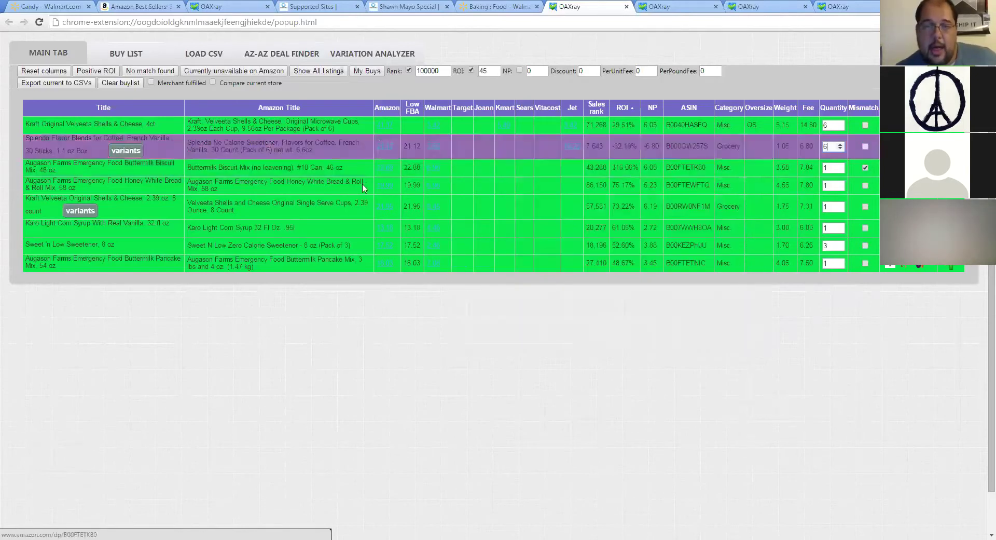
pyautogui.moveTo(385, 171)
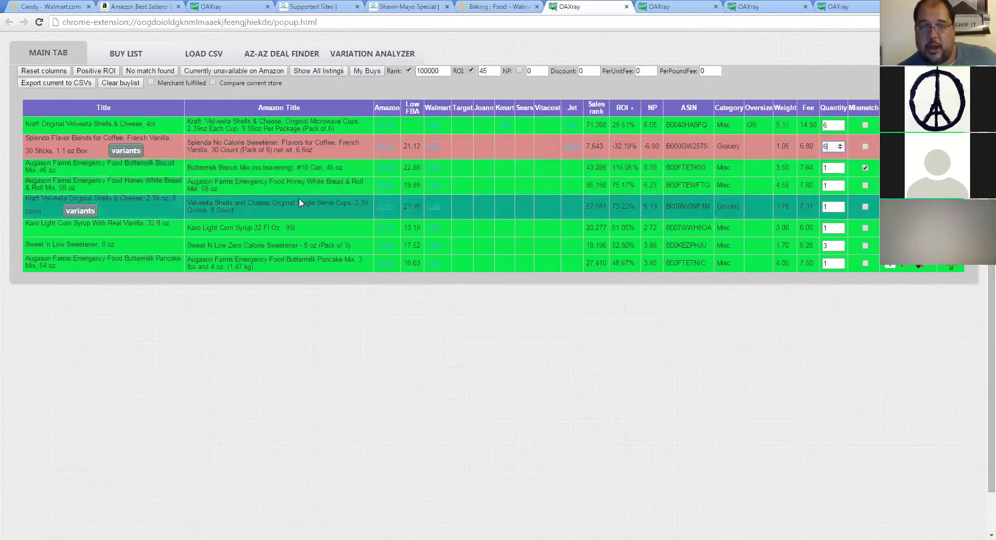
pyautogui.moveTo(435, 189)
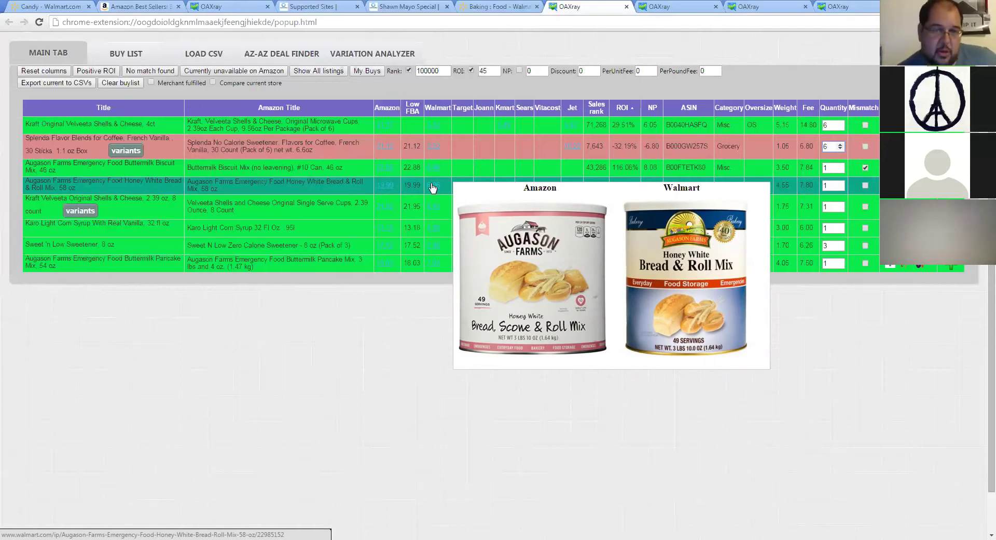
# Compare Amazon and Walmart images for the Karo Light Corn Syrup row and the row below.
pyautogui.moveTo(433, 211)
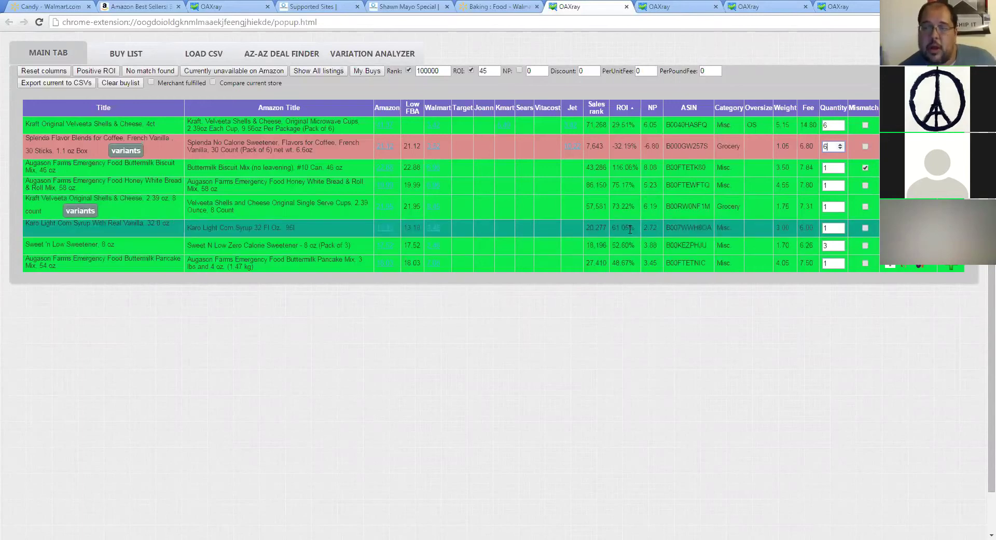
pyautogui.moveTo(431, 234)
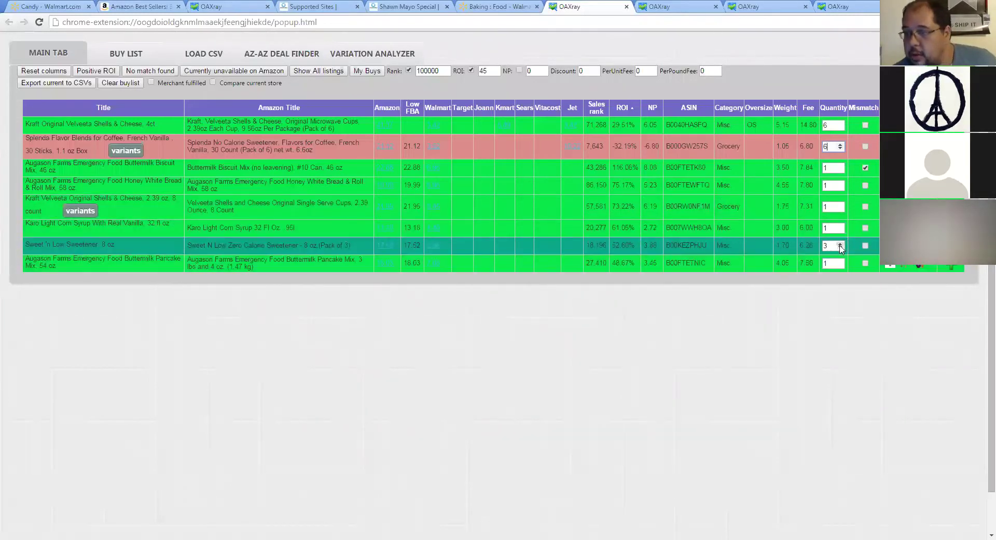
# Confirm Sweet 'N Low at quantity 3, flag it as a mismatch, and compare the next row's images.
pyautogui.click(841, 247)
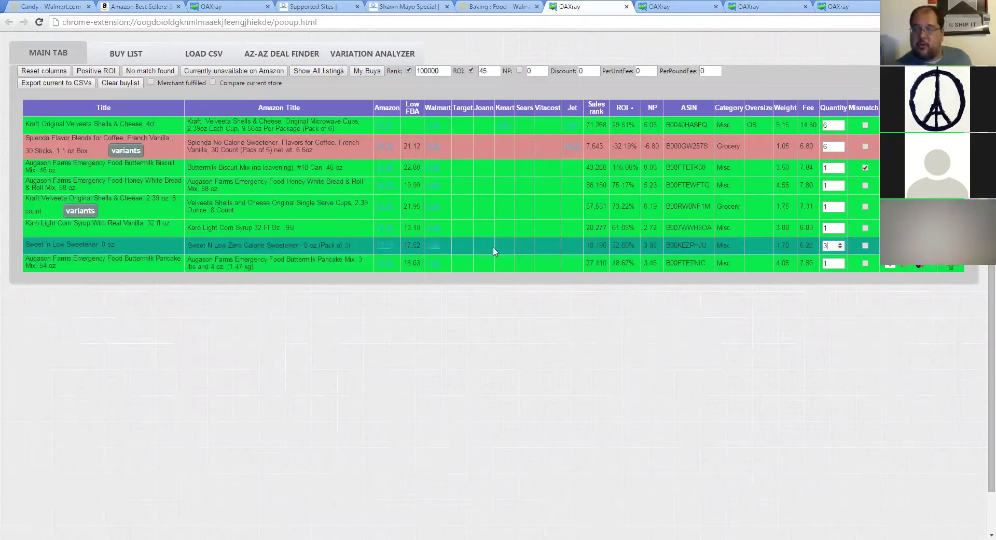
pyautogui.click(866, 246)
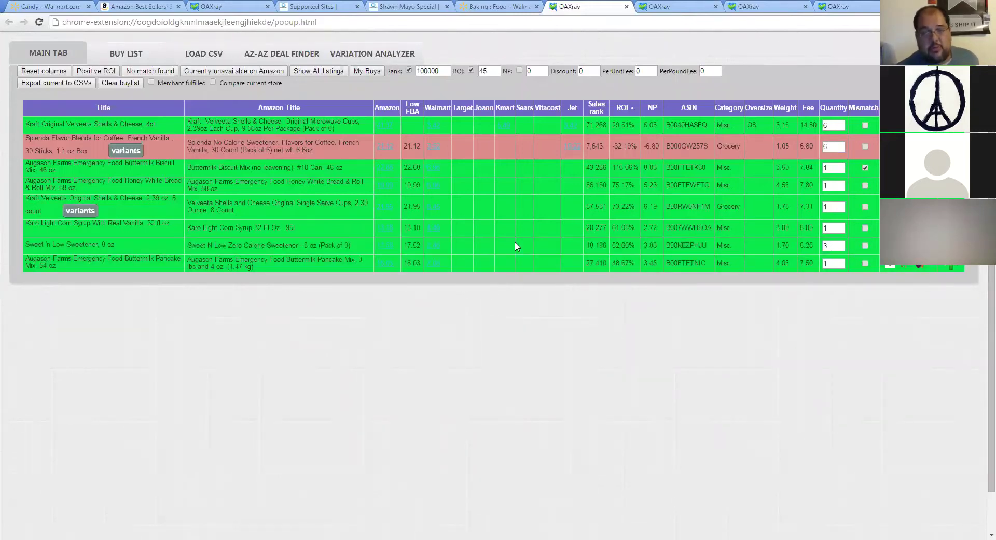
pyautogui.moveTo(432, 271)
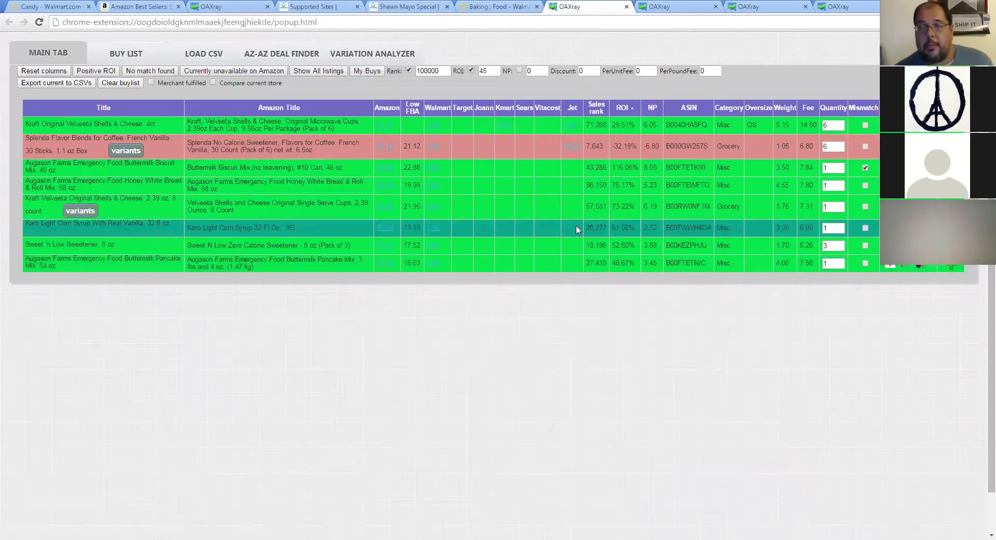
# In the next OAXray results table, sort by ROI from highest to lowest.
pyautogui.click(692, 6)
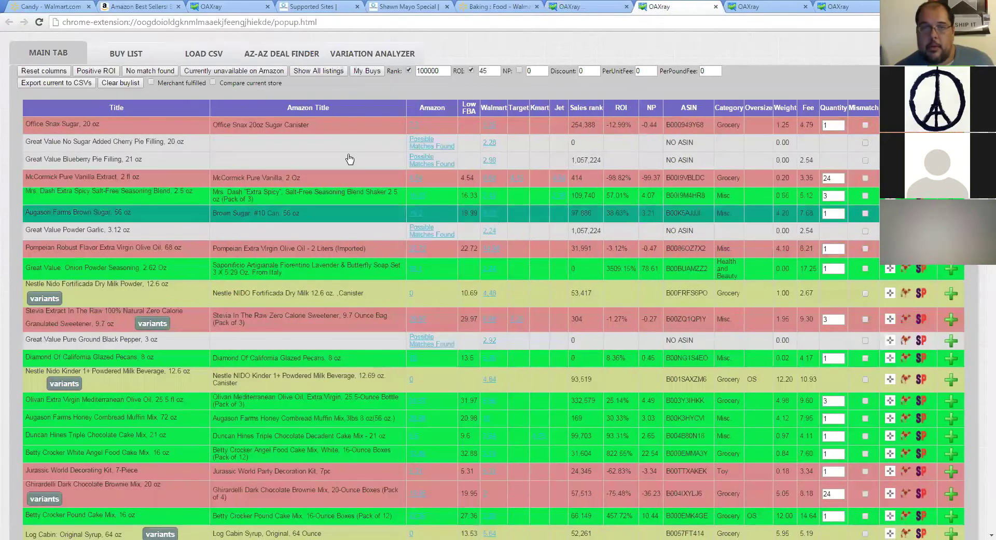
pyautogui.scroll(-6, 623, 179)
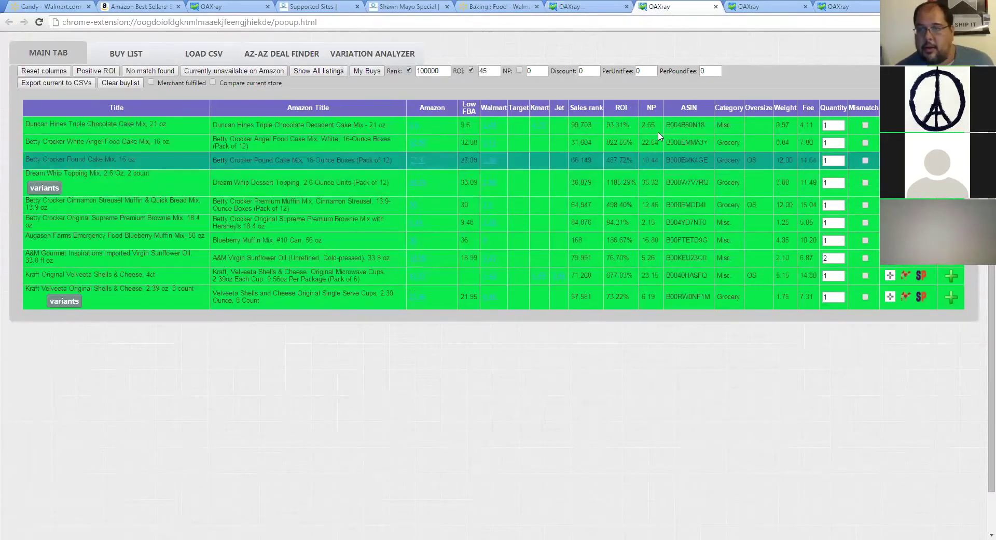
pyautogui.click(630, 107)
pyautogui.click(634, 108)
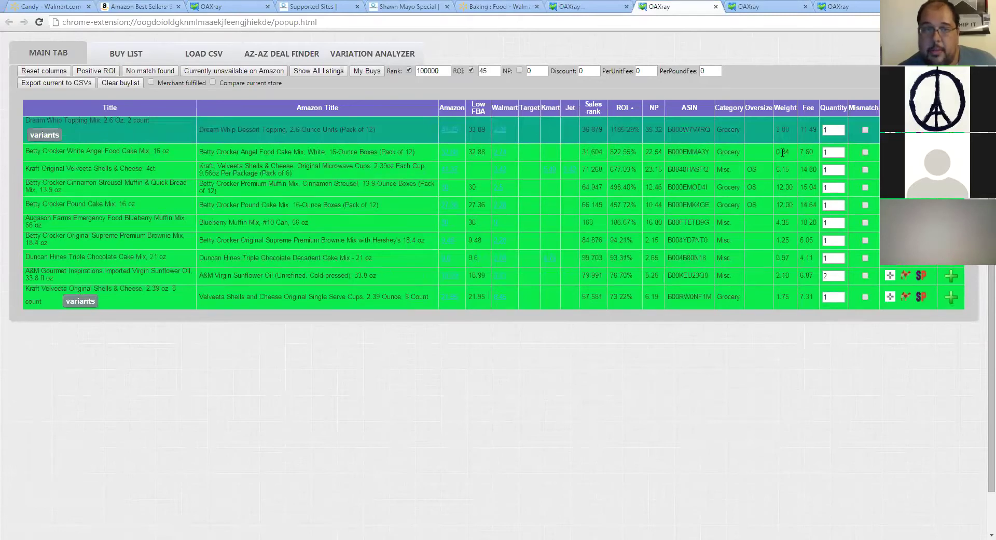
# Set Dream Whip and Angel Food Cake Mix quantities to 12 and Kraft Velveeta 4ct to 6.
pyautogui.click(834, 130)
pyautogui.write('2')
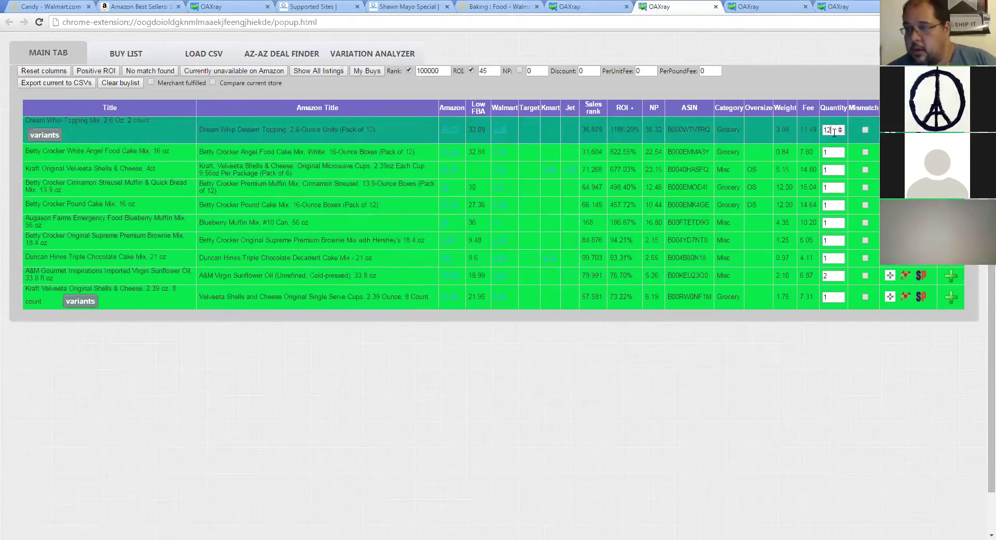
pyautogui.click(830, 152)
pyautogui.write('2')
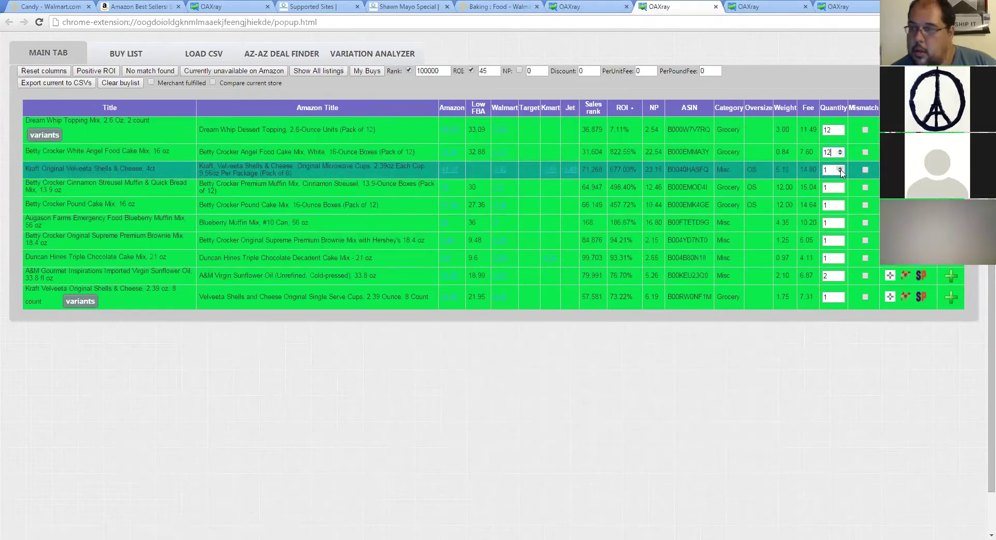
pyautogui.click(840, 168)
pyautogui.click(840, 168)
pyautogui.click(841, 167)
pyautogui.click(840, 167)
pyautogui.click(841, 167)
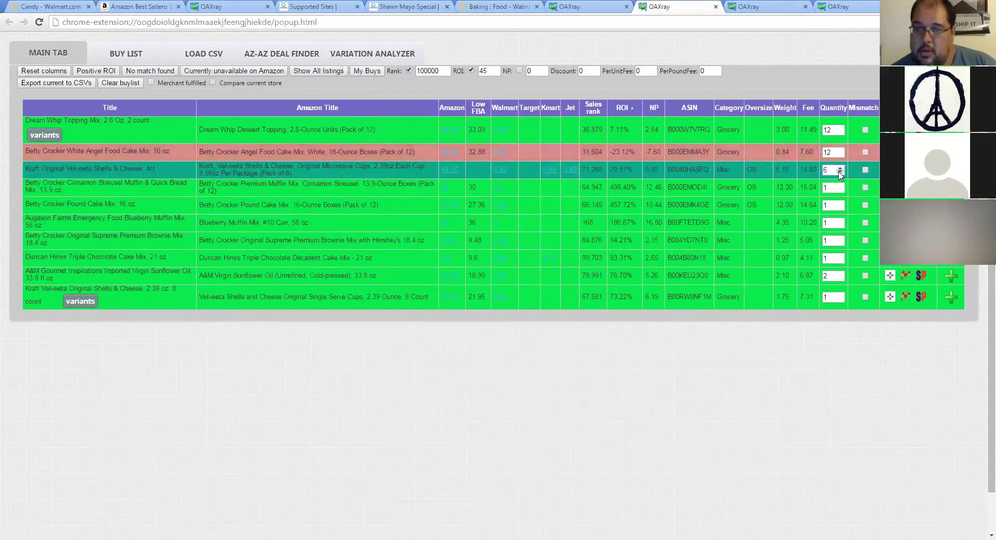
# Set the Cinnamon Streusel muffin mix and Pound Cake Mix quantities to 12.
pyautogui.click(830, 187)
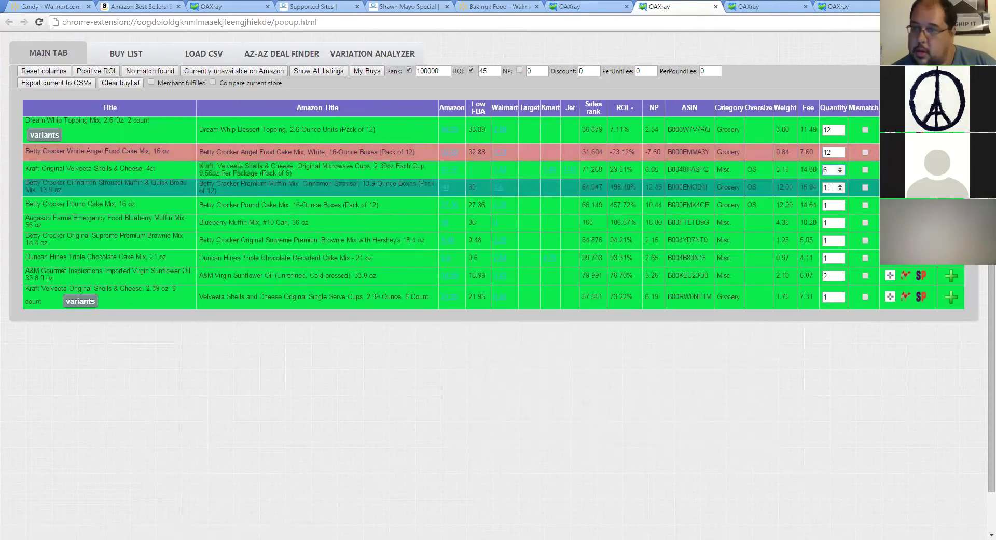
pyautogui.write('2')
pyautogui.click(829, 206)
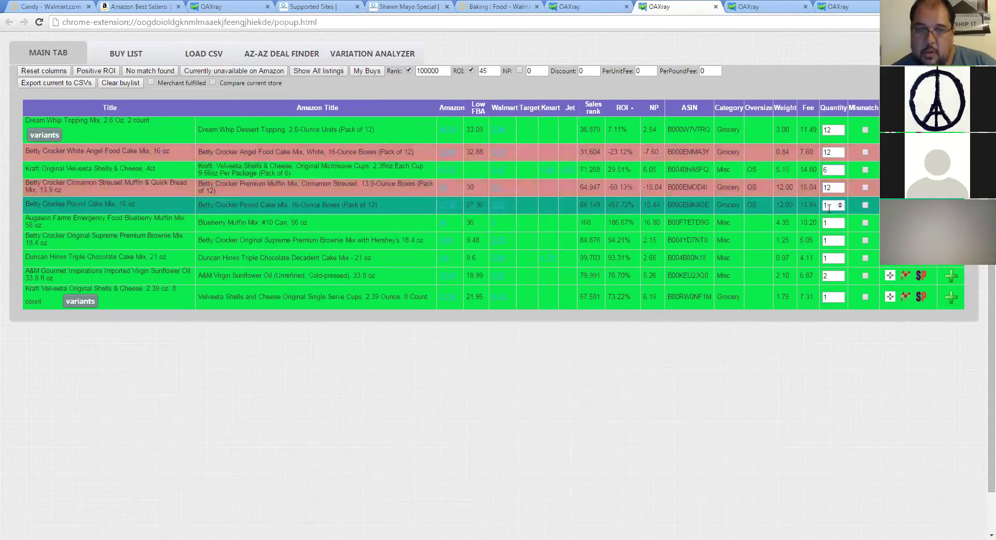
pyautogui.write('2')
pyautogui.click(826, 223)
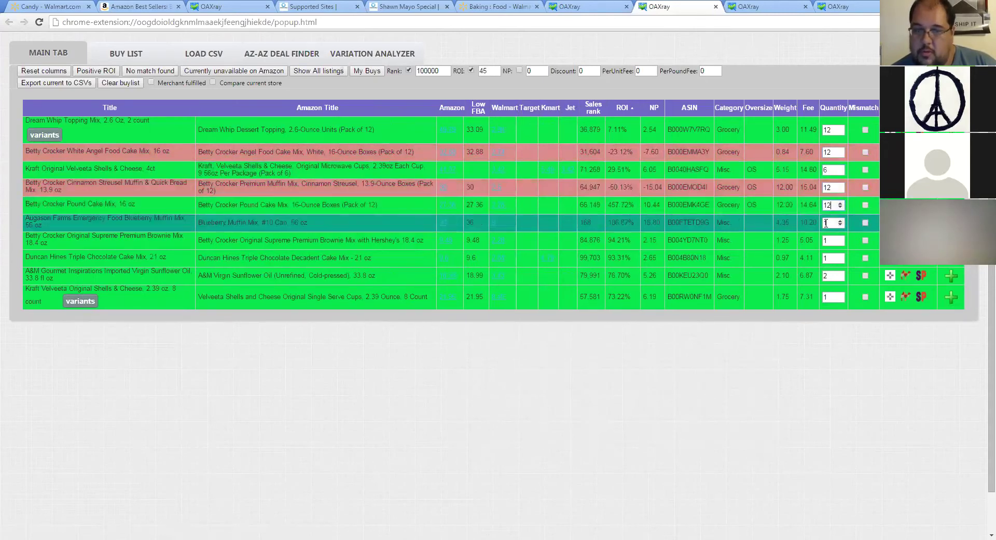
pyautogui.click(591, 220)
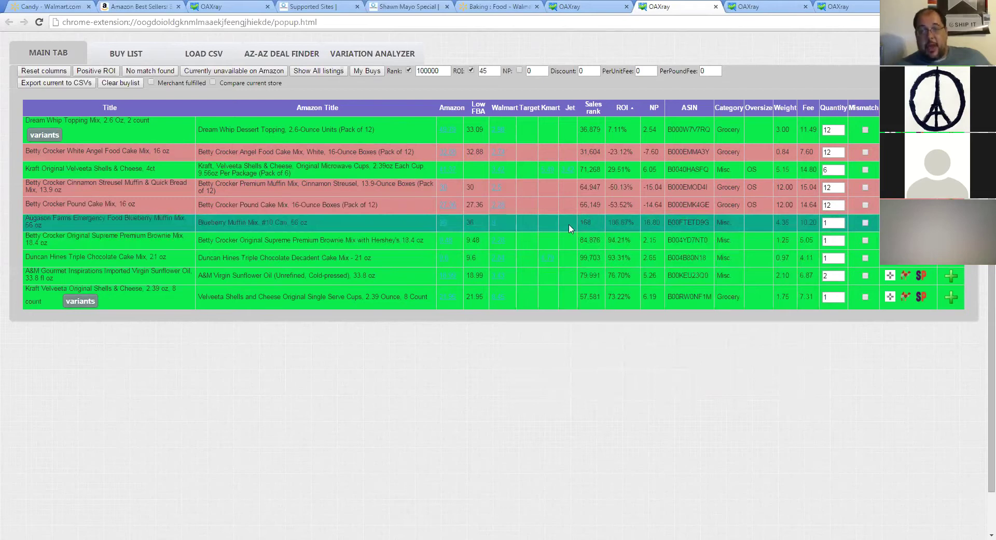
pyautogui.click(442, 222)
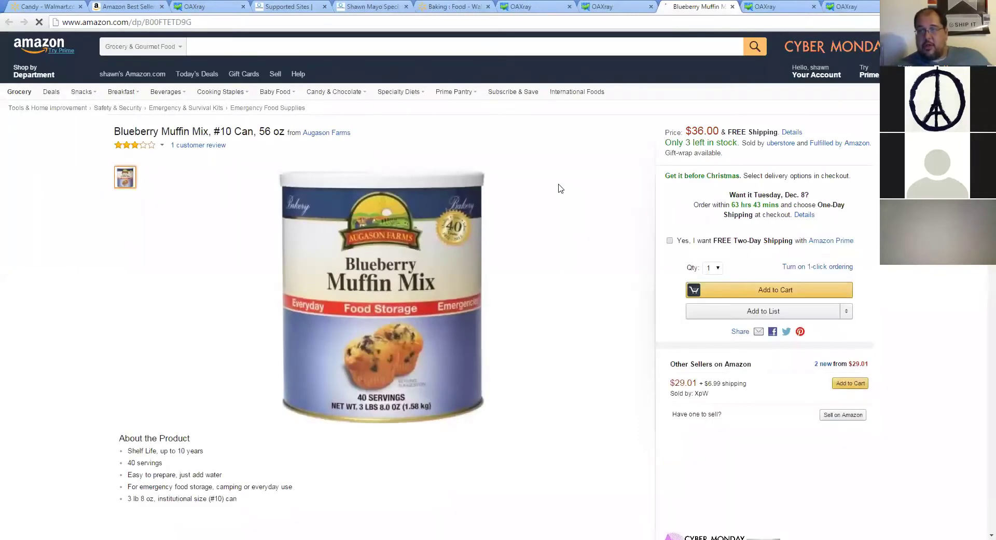
pyautogui.scroll(-5, 550, 190)
pyautogui.scroll(-13, 555, 195)
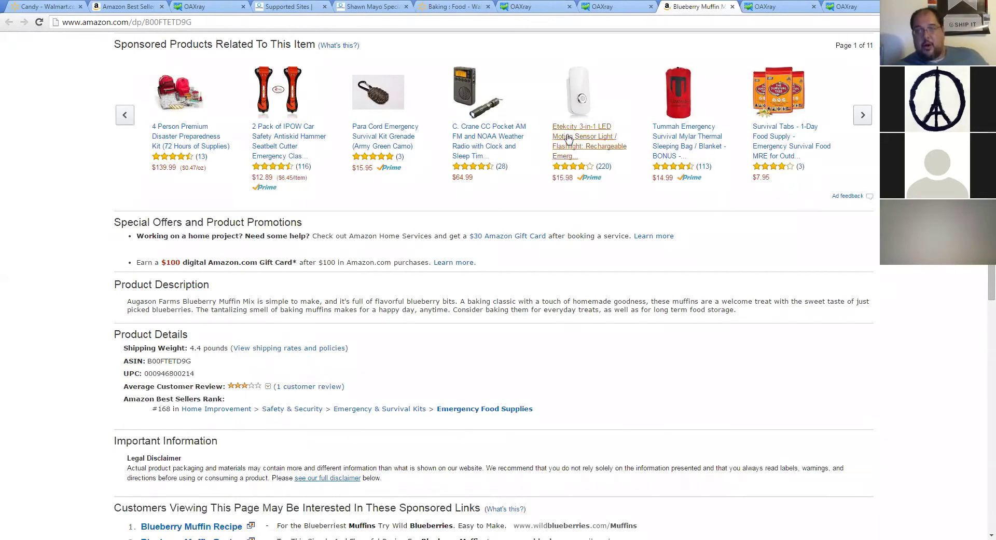
pyautogui.click(732, 6)
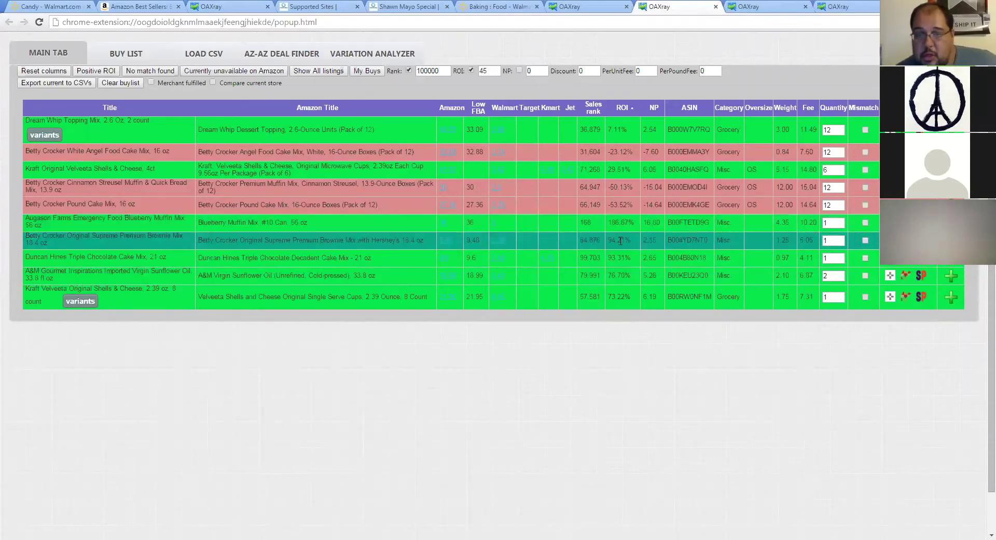
# After comparing Walmart images, mark the Betty Crocker Original Supreme Premium Brownie Mix row as a mismatch.
pyautogui.moveTo(501, 242)
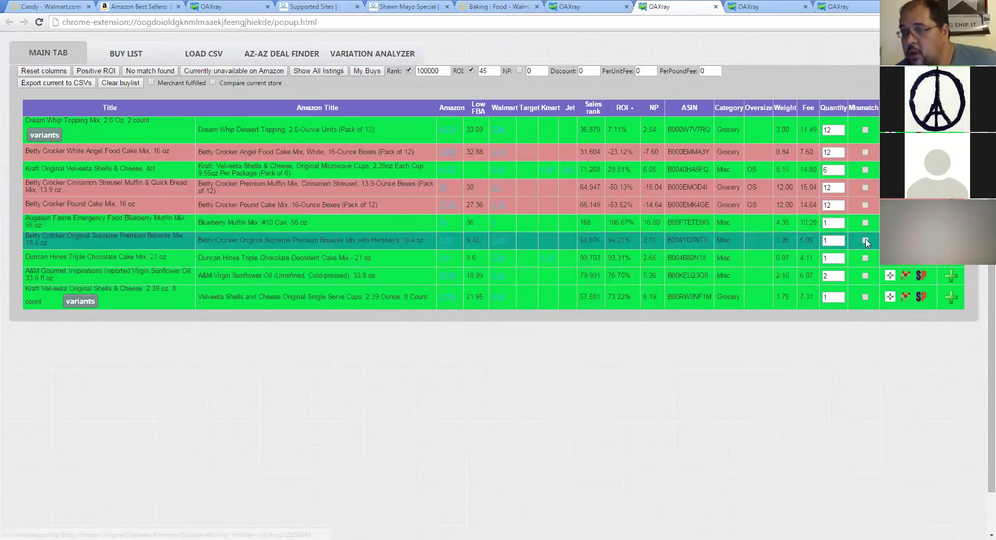
pyautogui.click(865, 240)
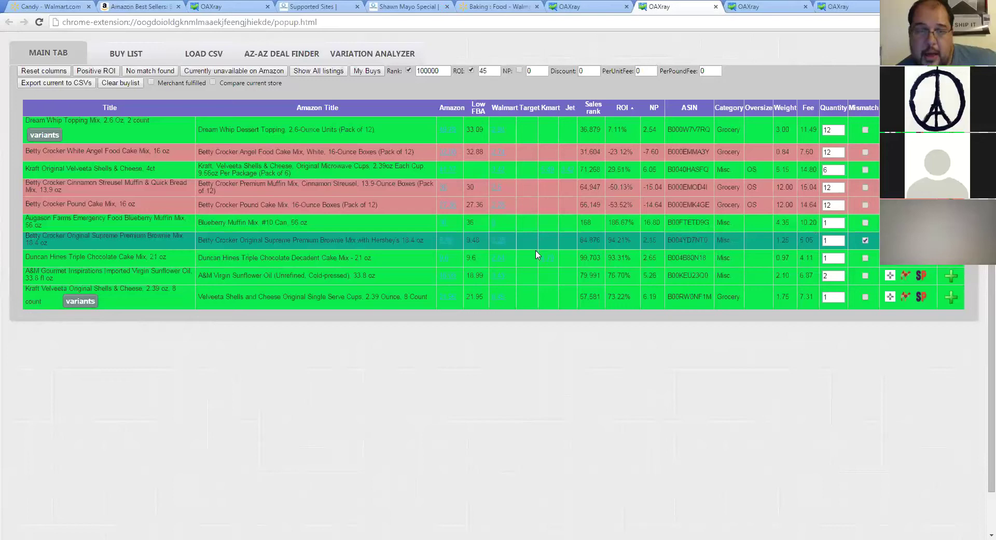
pyautogui.moveTo(500, 261)
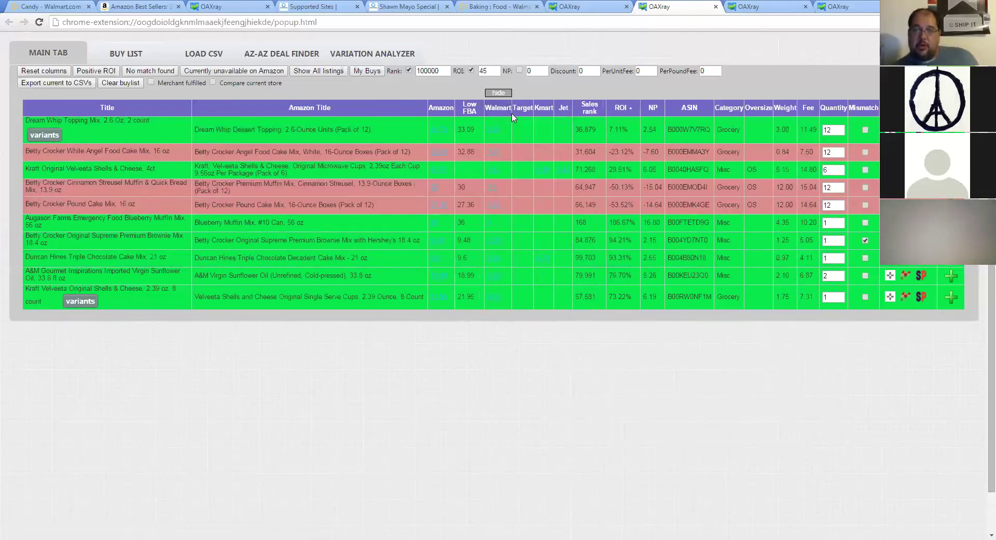
pyautogui.moveTo(527, 109)
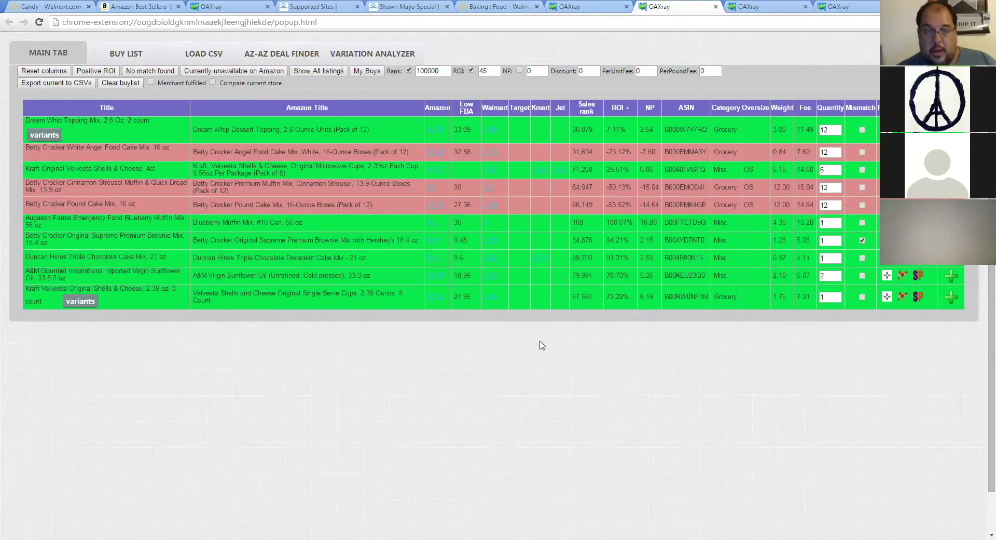
pyautogui.moveTo(487, 280)
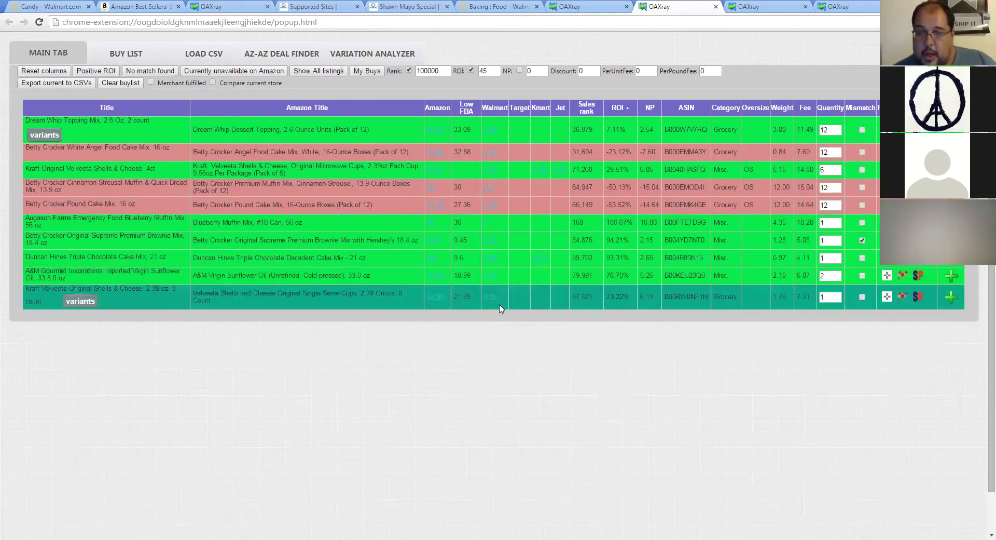
pyautogui.moveTo(487, 297)
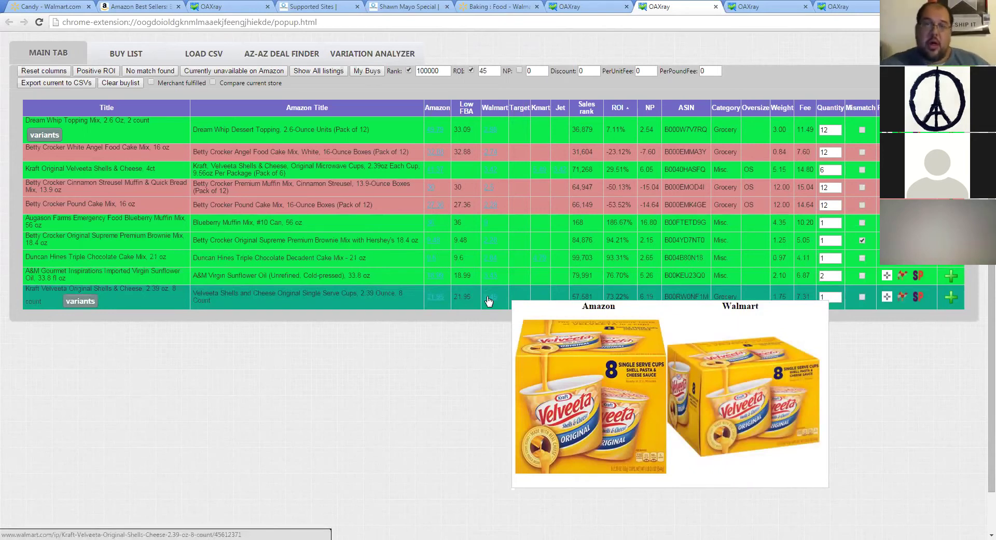
# Skim the Amazon Best Sellers and Walmart candy pages, then go back to the earlier OAXray results table.
pyautogui.click(150, 7)
pyautogui.scroll(-7, 293, 174)
pyautogui.scroll(4, 293, 182)
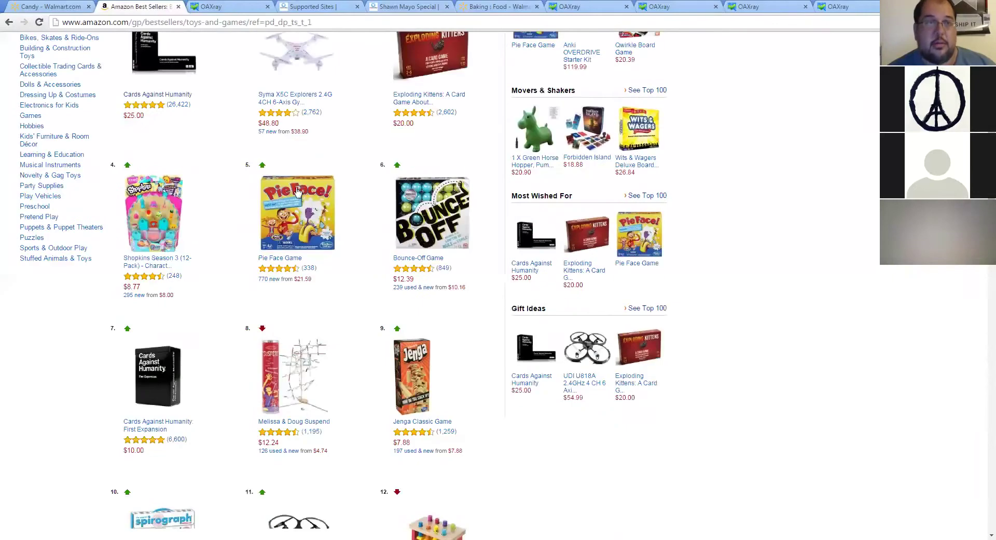
pyautogui.click(21, 8)
pyautogui.scroll(-14, 283, 158)
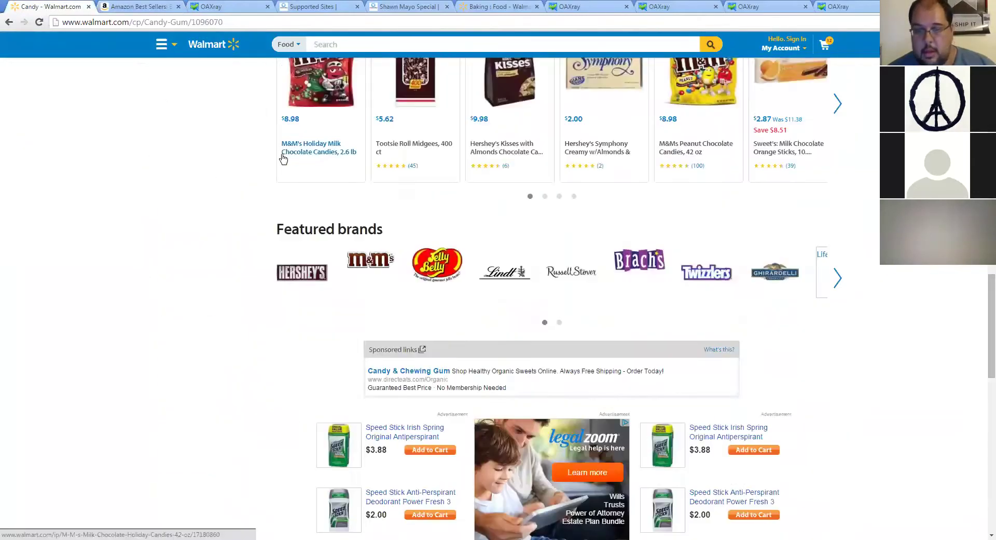
pyautogui.scroll(12, 280, 157)
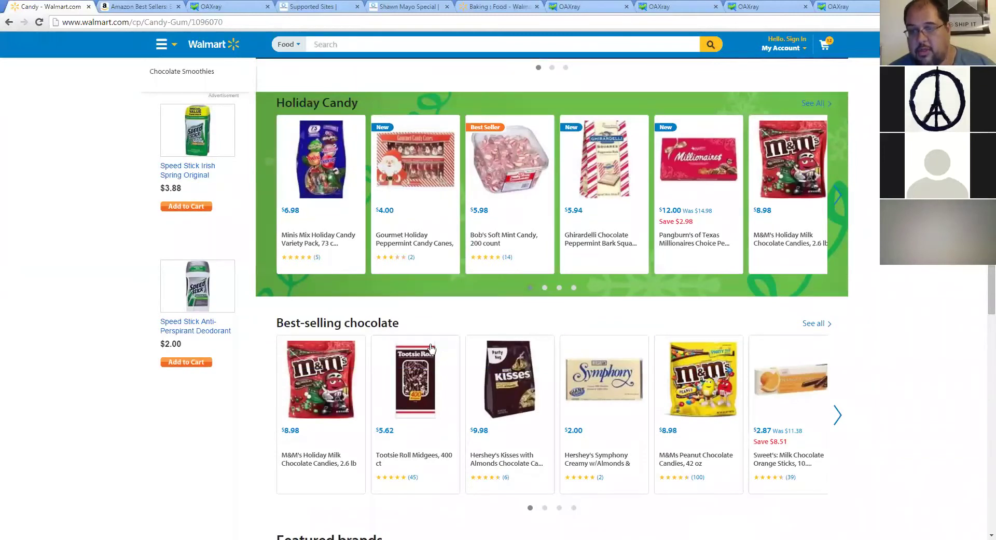
pyautogui.click(592, 8)
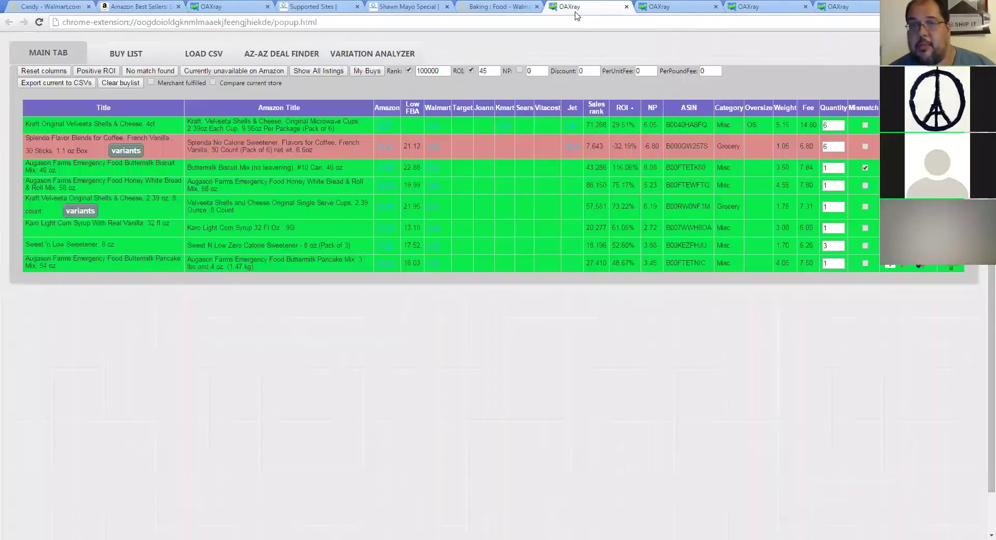